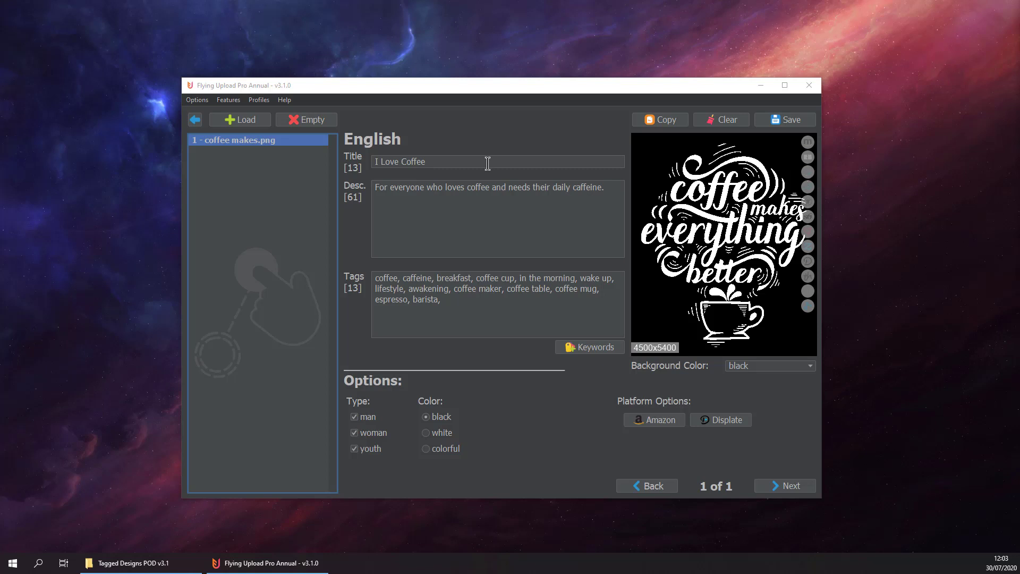
- Start uploading the coffee makes design to Spreadshirt.com from the platform list
{"action": "left_click", "coordinate": [193, 121]}
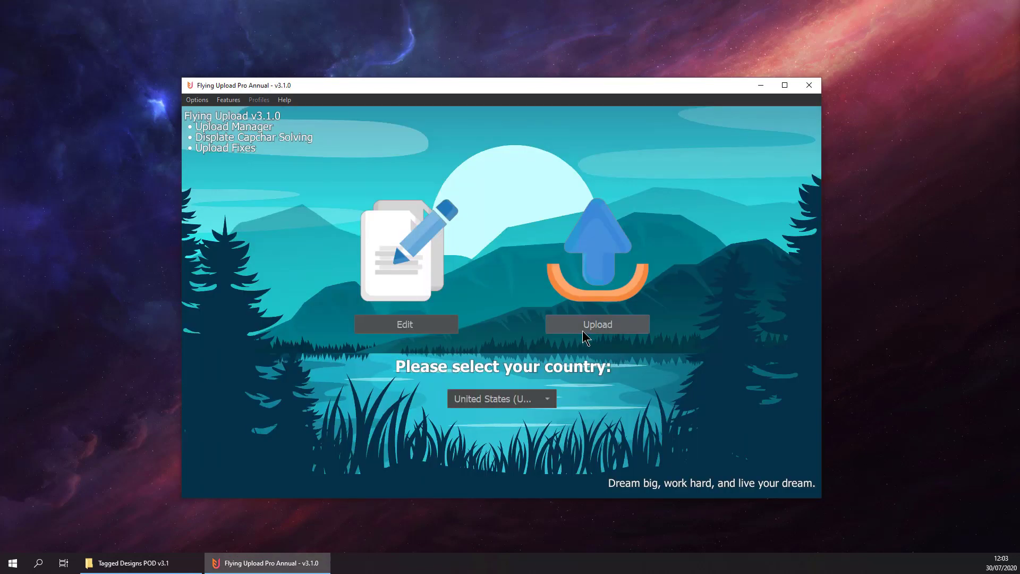
{"action": "left_click", "coordinate": [582, 324]}
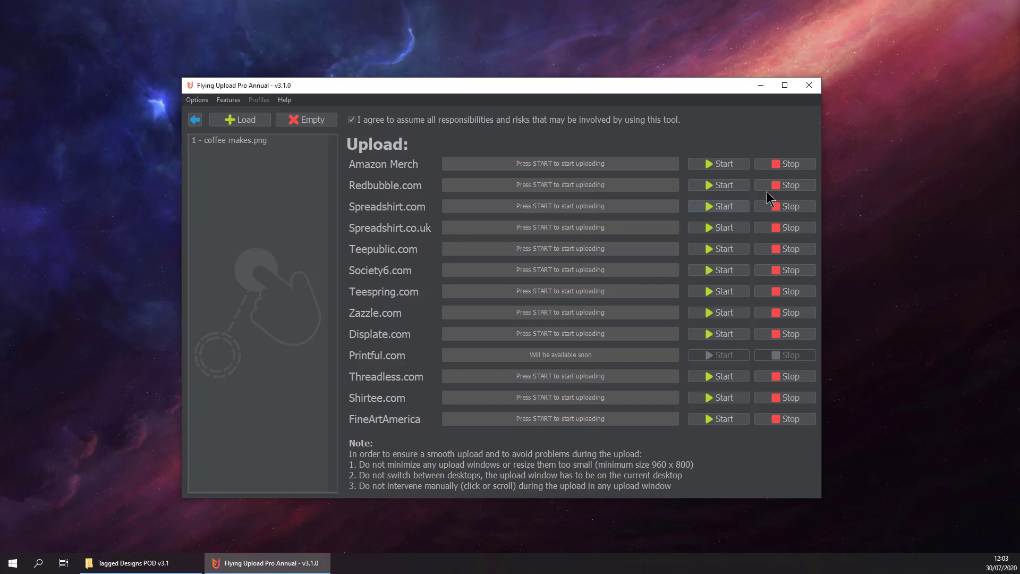
{"action": "left_click", "coordinate": [703, 207]}
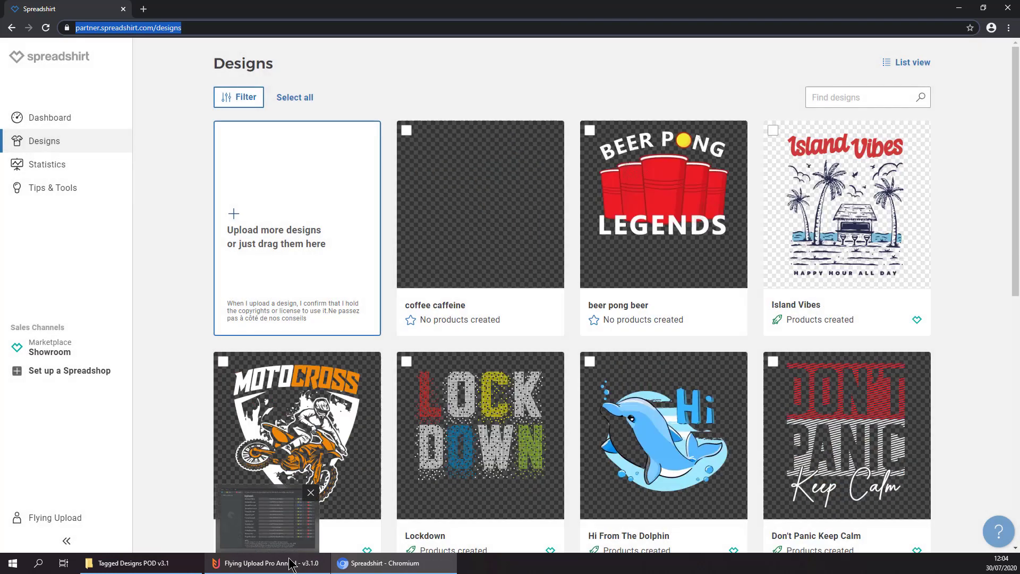
- Review the coffee makes listing in the editor while the Spreadshirt upload runs
{"action": "left_click", "coordinate": [294, 559]}
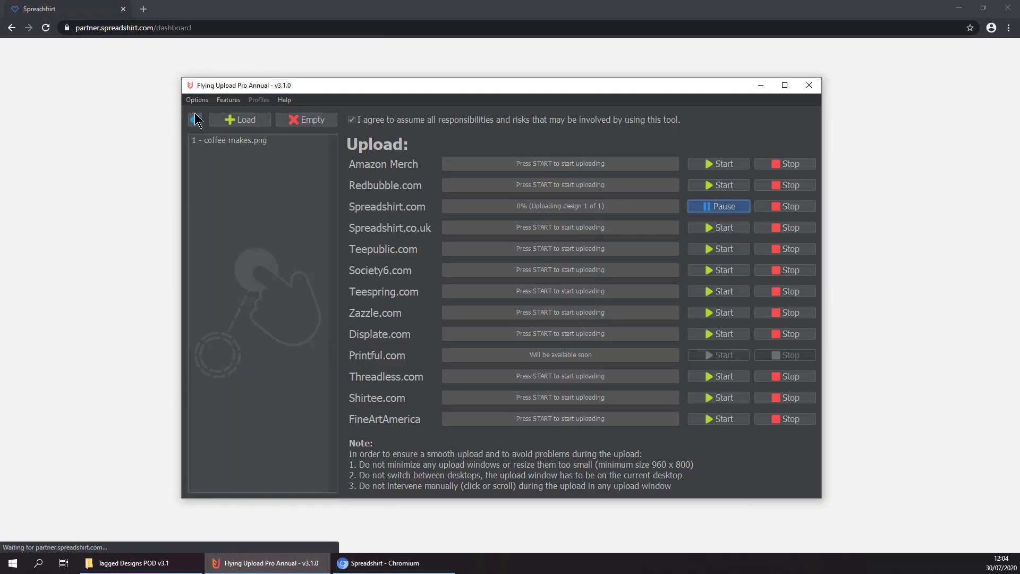
{"action": "left_click", "coordinate": [195, 119]}
{"action": "left_click", "coordinate": [388, 326]}
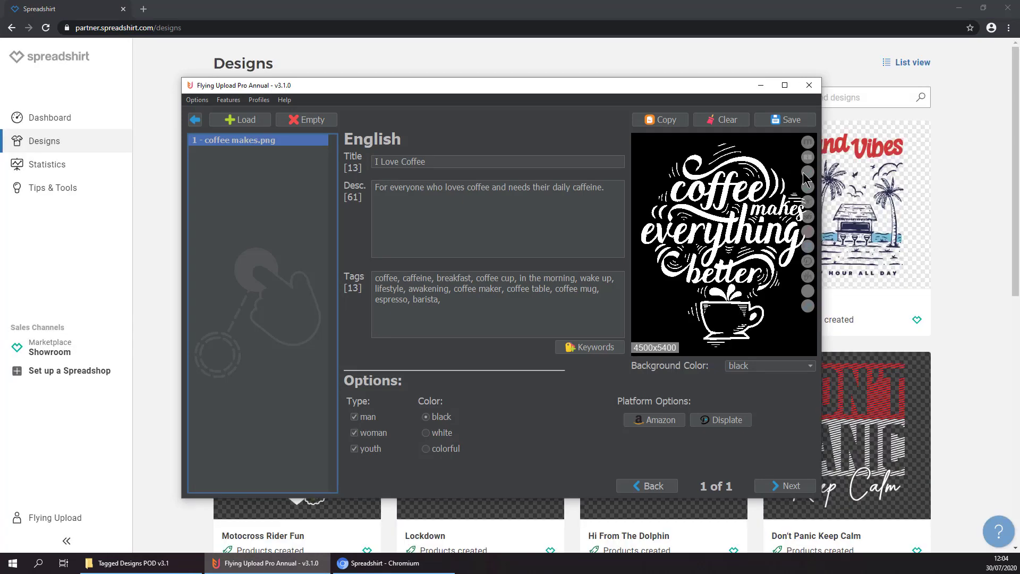
{"action": "left_click", "coordinate": [804, 173]}
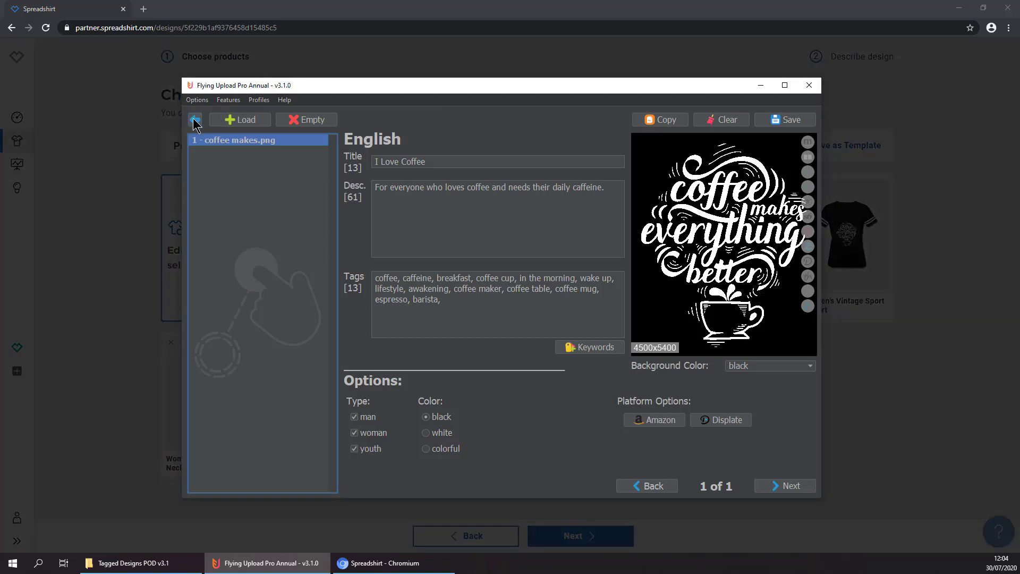
- Return to the upload platform list and minimise Flying Upload Pro to show Spreadshirt
{"action": "left_click", "coordinate": [194, 121]}
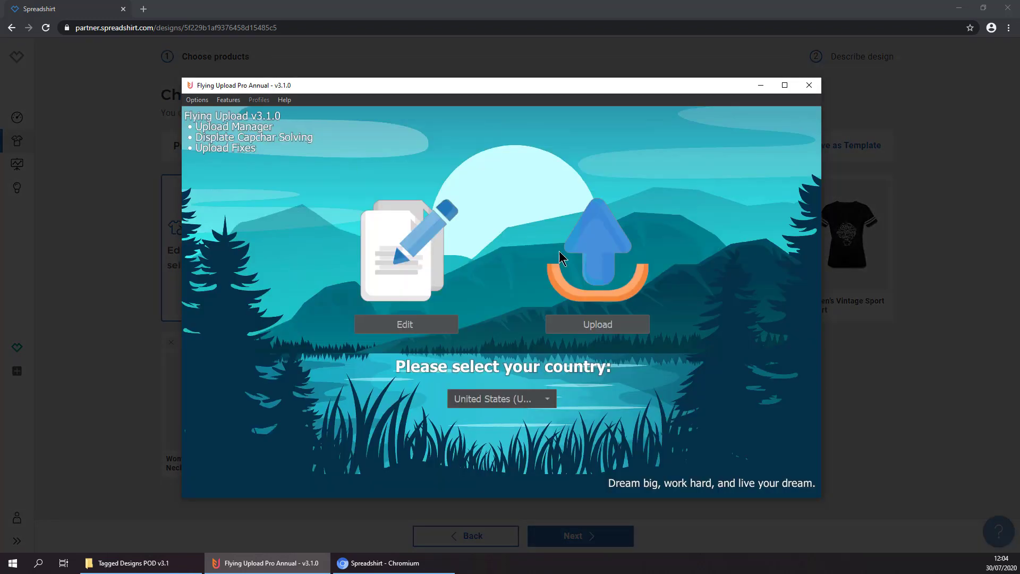
{"action": "left_click", "coordinate": [604, 324]}
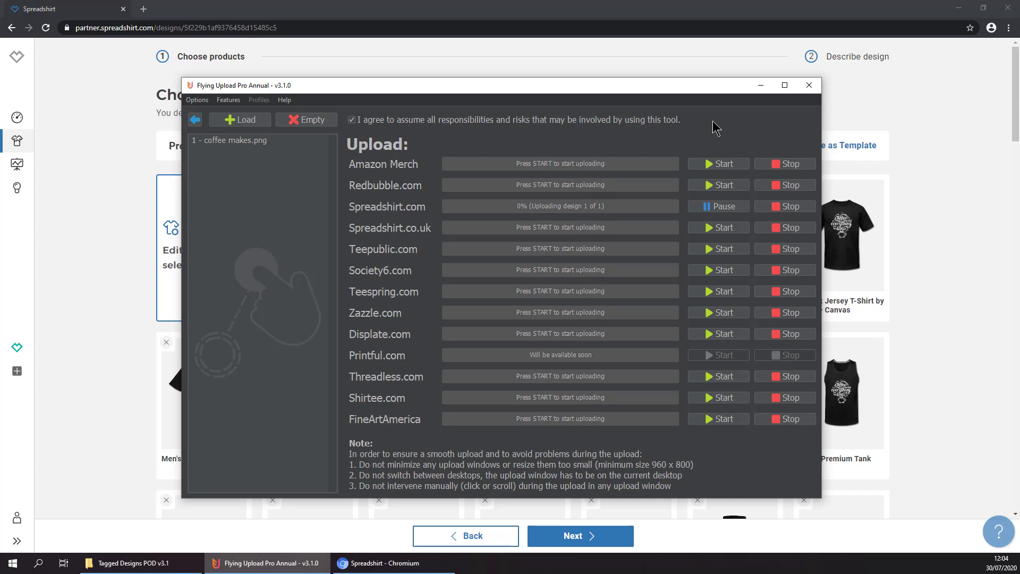
{"action": "left_click", "coordinate": [760, 85]}
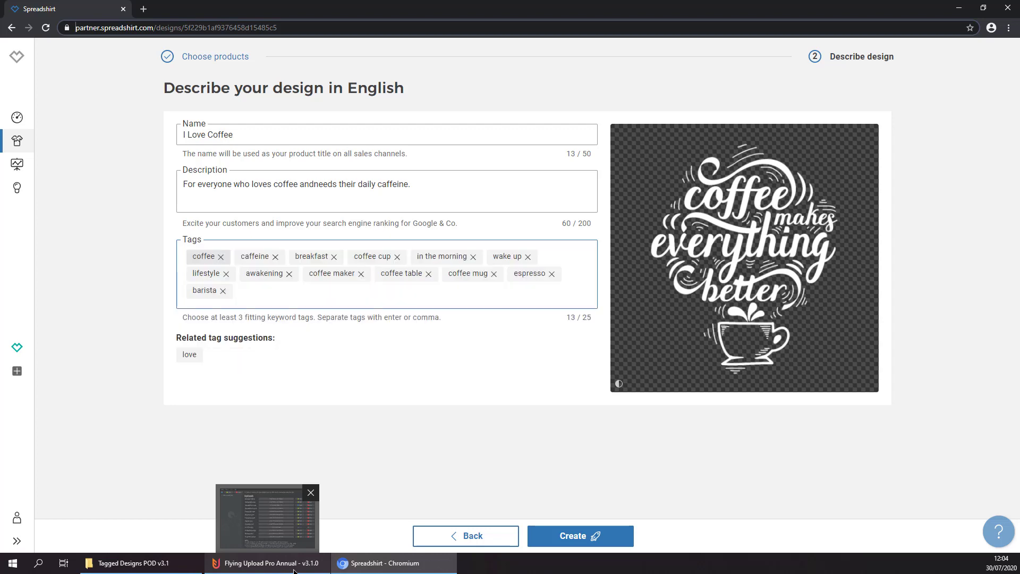
- Restore Flying Upload Pro to confirm the Spreadshirt upload reached 100%
{"action": "left_click", "coordinate": [263, 563]}
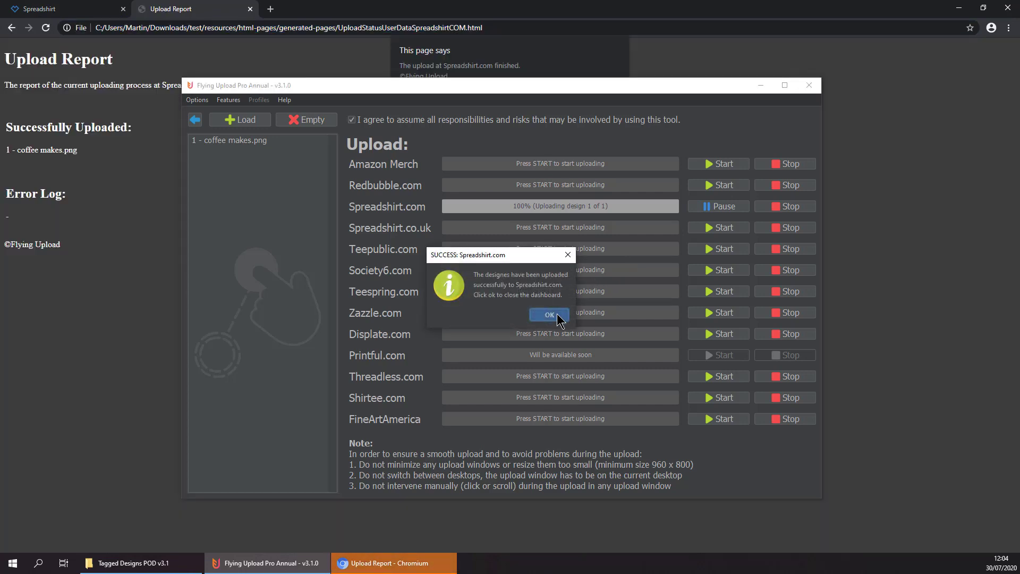
- Dismiss the SUCCESS notice and reopen 1 - coffee makes.png in the listing editor
{"action": "left_click", "coordinate": [558, 318]}
{"action": "left_click", "coordinate": [196, 120]}
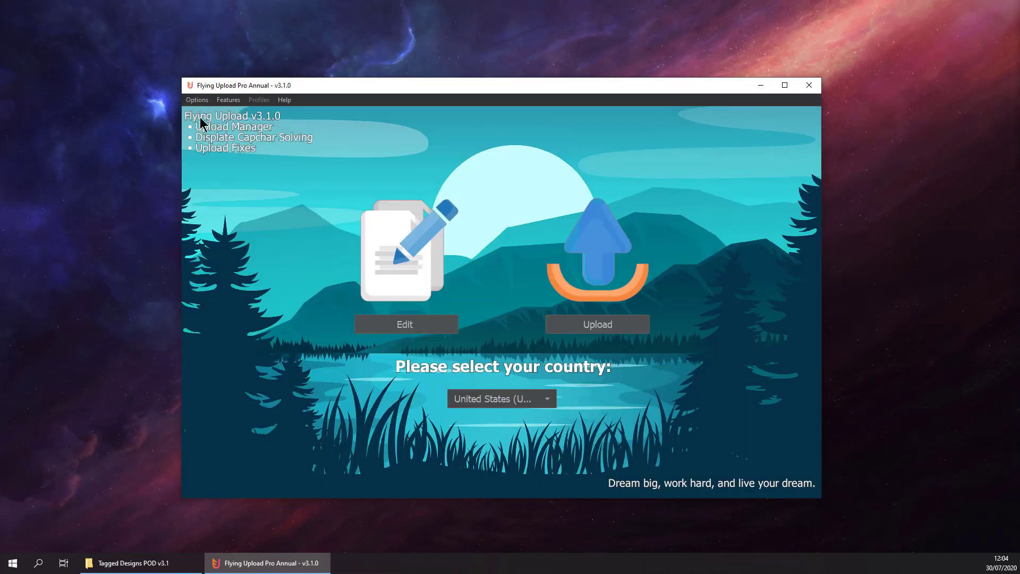
{"action": "left_click", "coordinate": [381, 322]}
{"action": "left_click", "coordinate": [247, 144]}
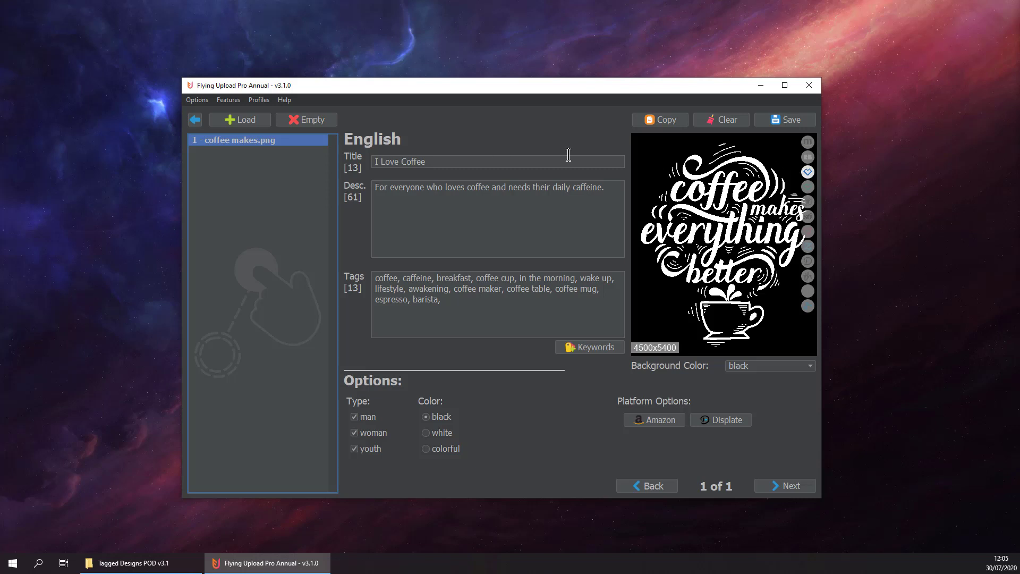
- Add the coffee and hiking design files from Explorer to the Upload Manager
{"action": "left_click", "coordinate": [227, 99]}
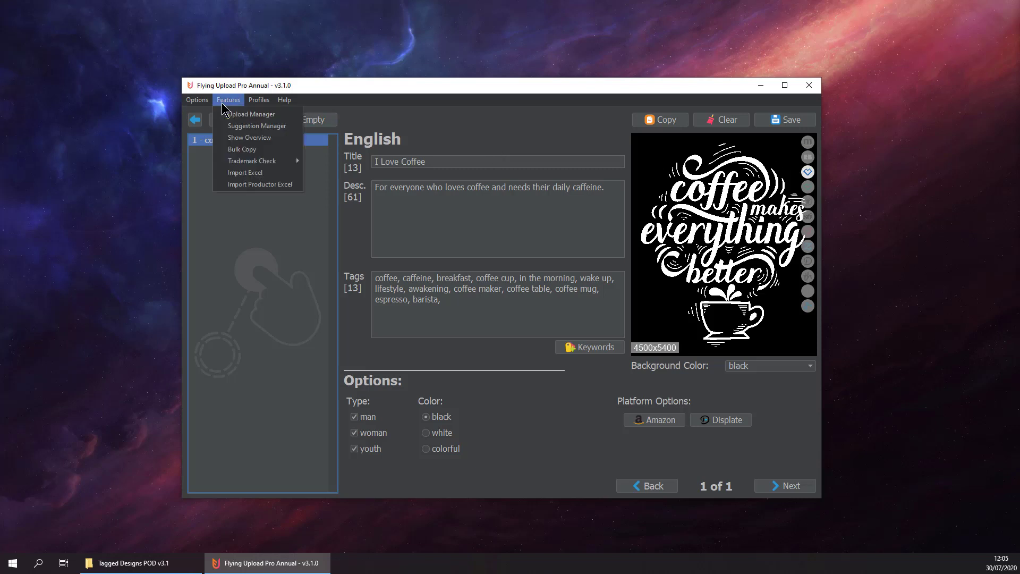
{"action": "left_click", "coordinate": [252, 116]}
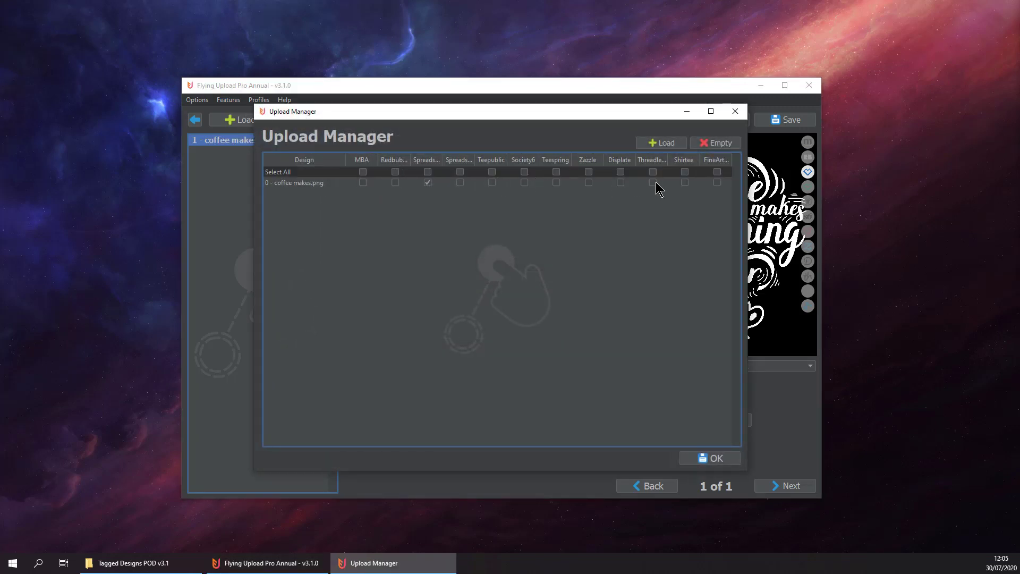
{"action": "left_click", "coordinate": [160, 564]}
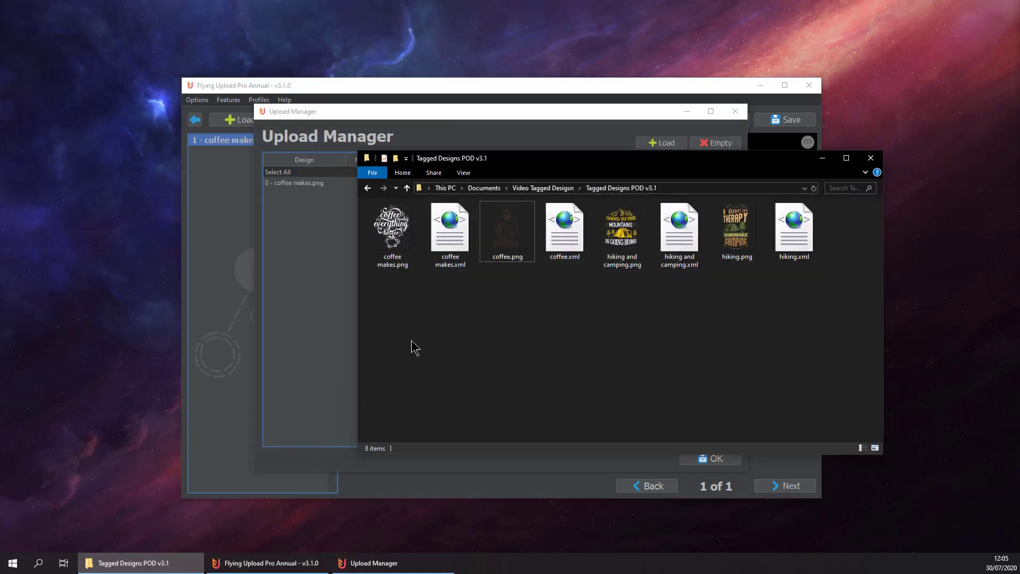
{"action": "left_click_drag", "start_coordinate": [511, 291], "coordinate": [814, 230]}
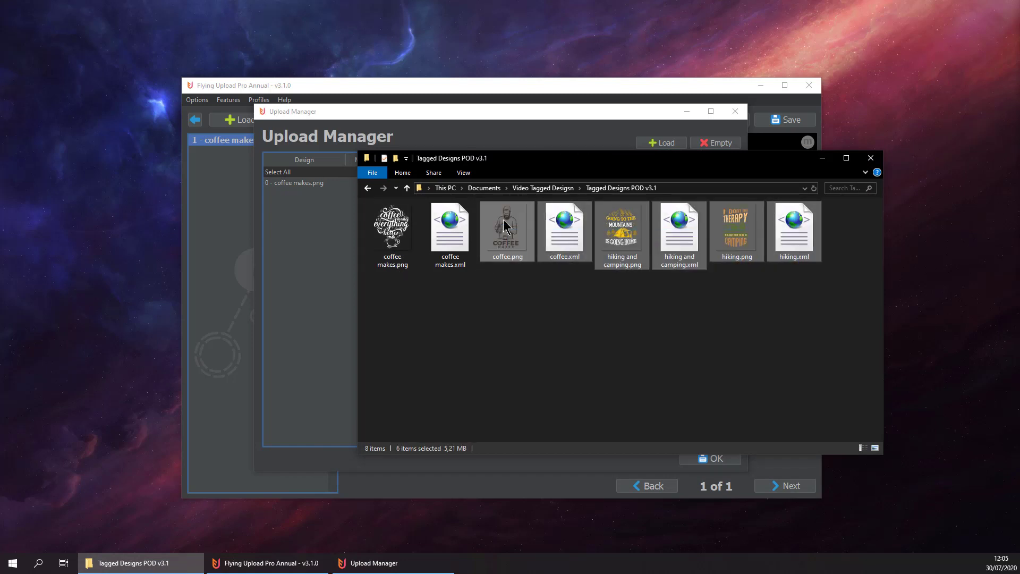
{"action": "left_click_drag", "start_coordinate": [489, 231], "coordinate": [299, 259]}
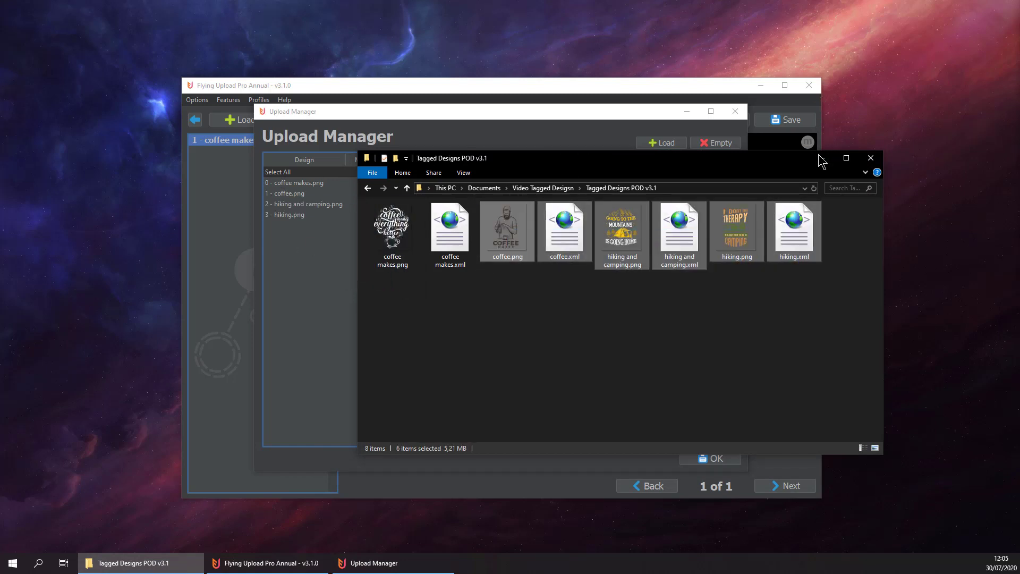
{"action": "left_click", "coordinate": [819, 160]}
{"action": "left_click", "coordinate": [541, 262]}
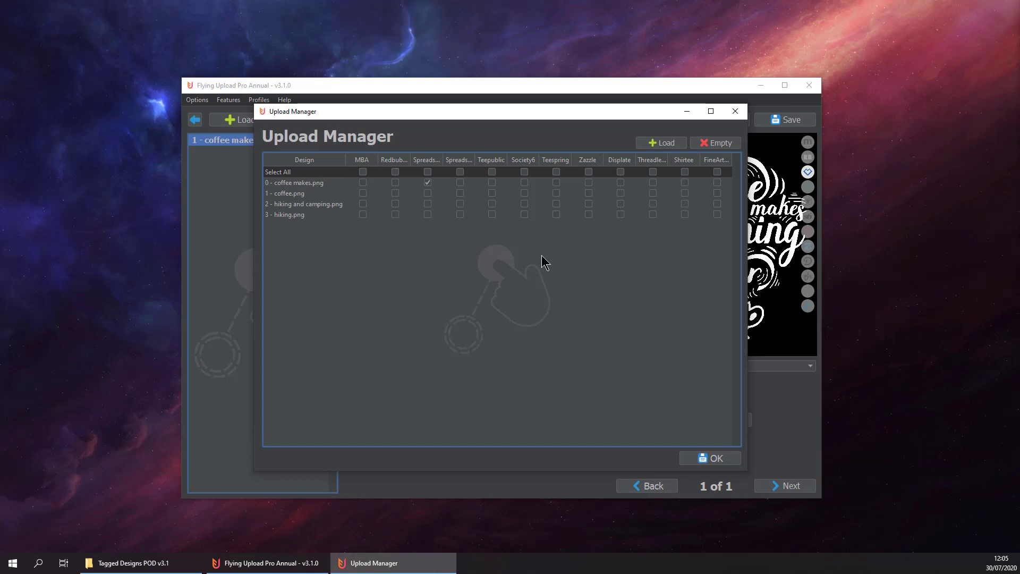
- Mark all designs for Redbubble, Society6 and Teepublic, and confirm with OK
{"action": "left_click", "coordinate": [395, 172]}
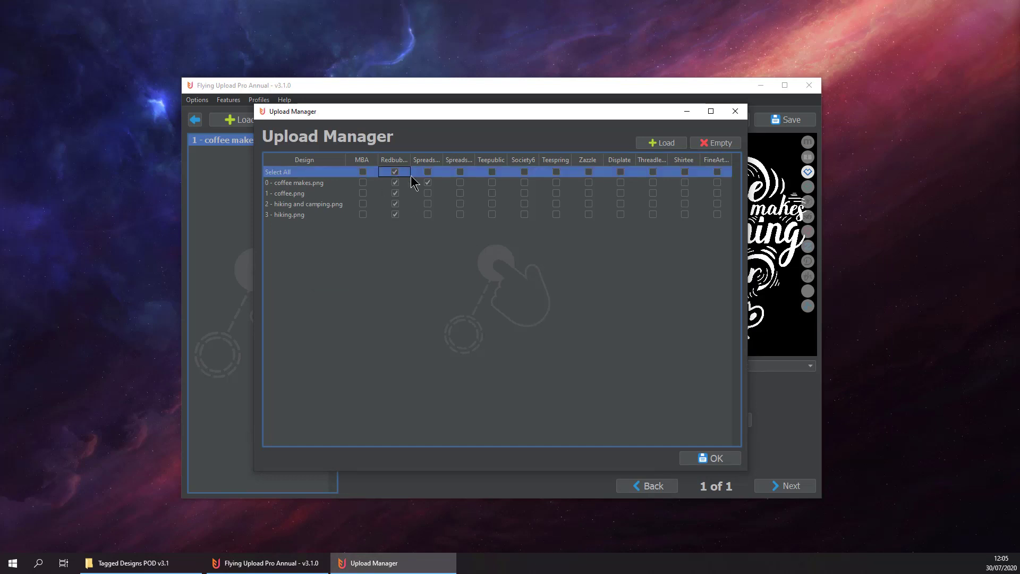
{"action": "left_click", "coordinate": [524, 172]}
{"action": "left_click", "coordinate": [491, 172]}
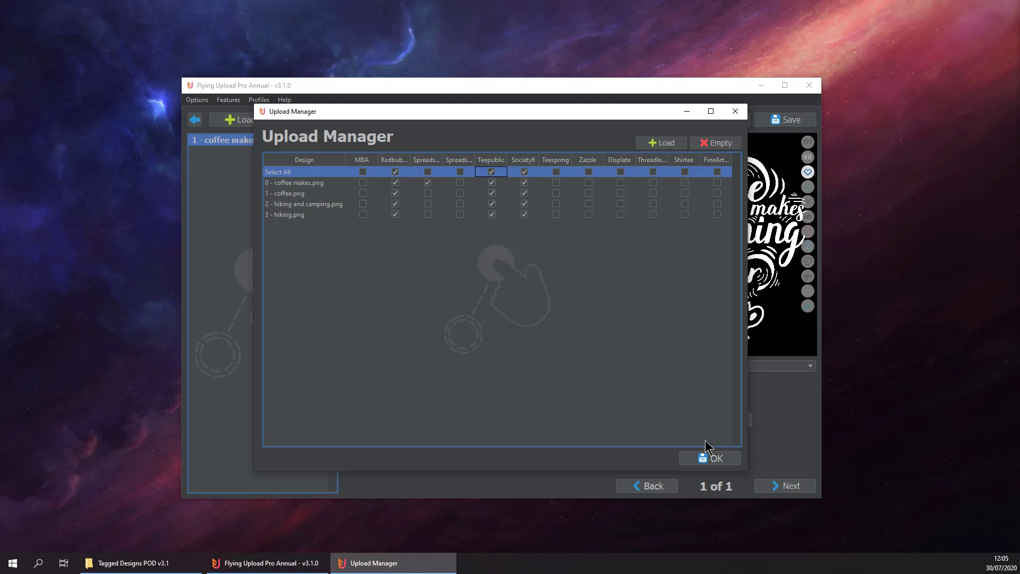
{"action": "left_click", "coordinate": [709, 459]}
- Load the coffee and hiking files into the design list and open 3 - hiking and camping.png
{"action": "left_click", "coordinate": [128, 563]}
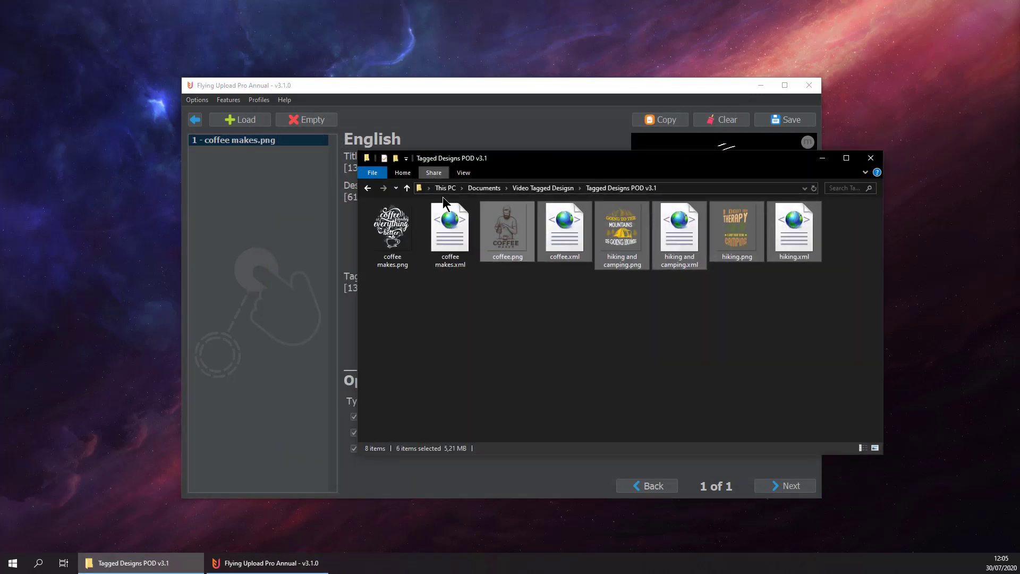
{"action": "left_click_drag", "start_coordinate": [510, 239], "coordinate": [280, 191]}
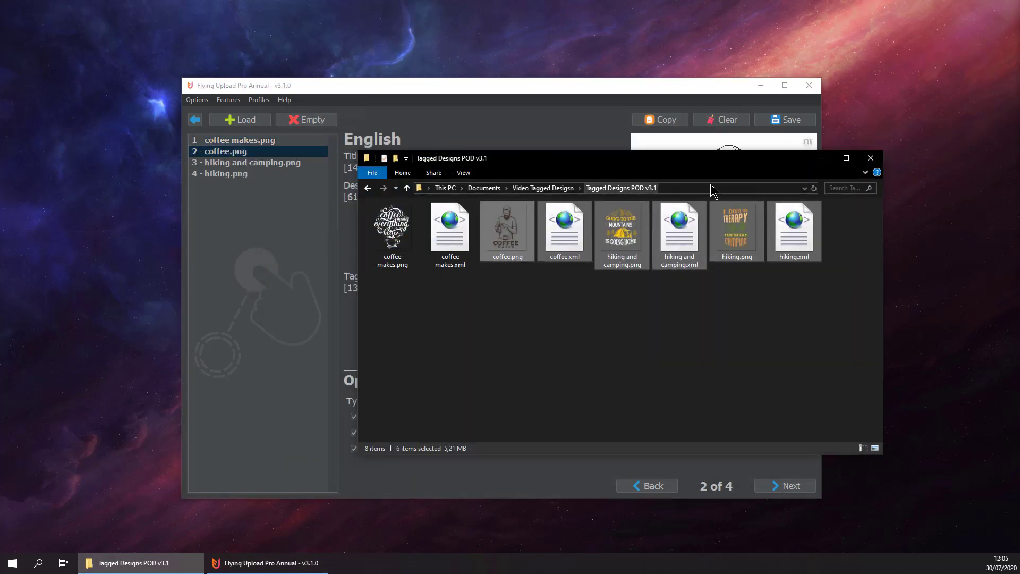
{"action": "left_click", "coordinate": [822, 160]}
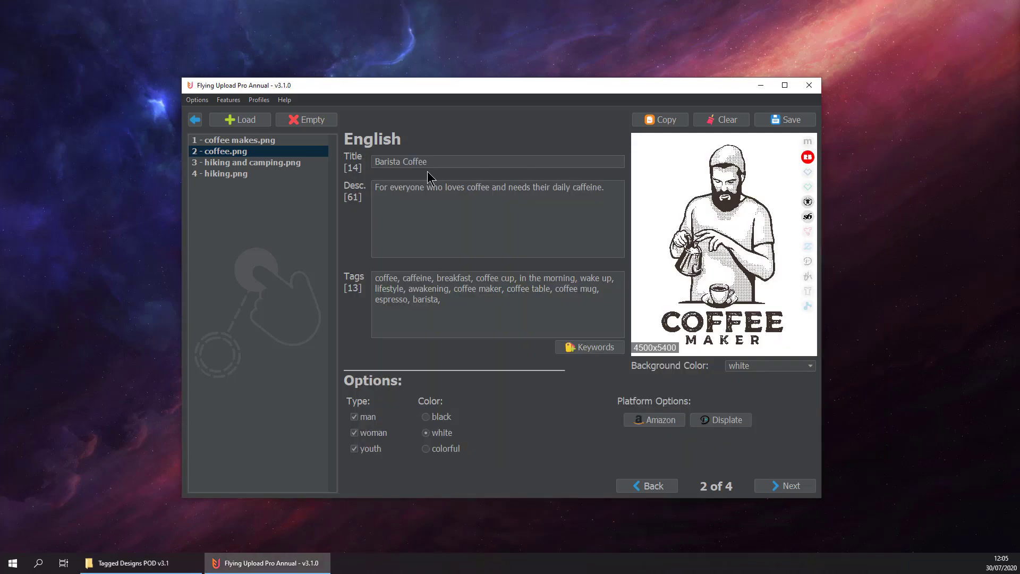
{"action": "left_click", "coordinate": [257, 164]}
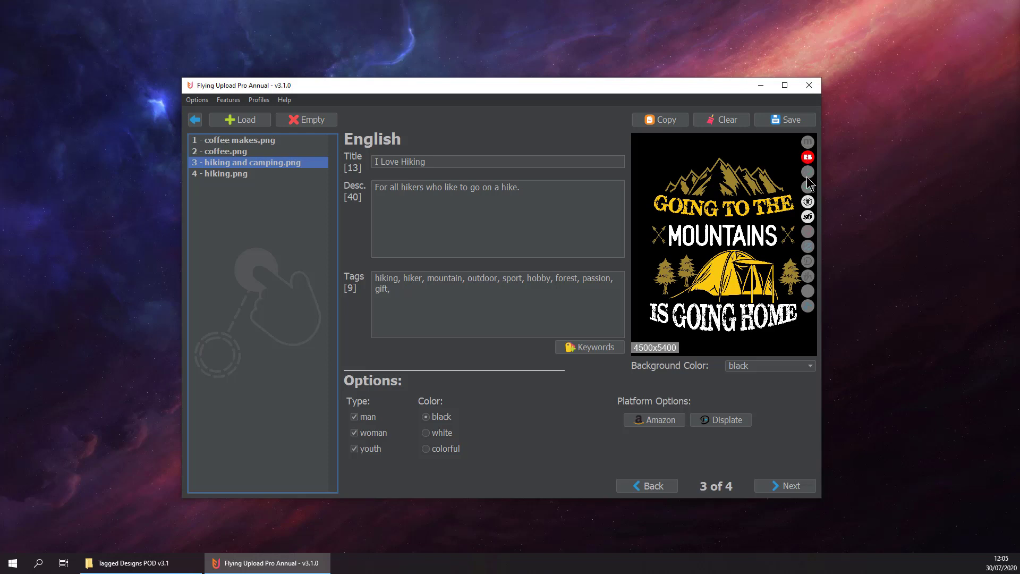
{"action": "left_click", "coordinate": [807, 203]}
{"action": "left_click", "coordinate": [231, 102]}
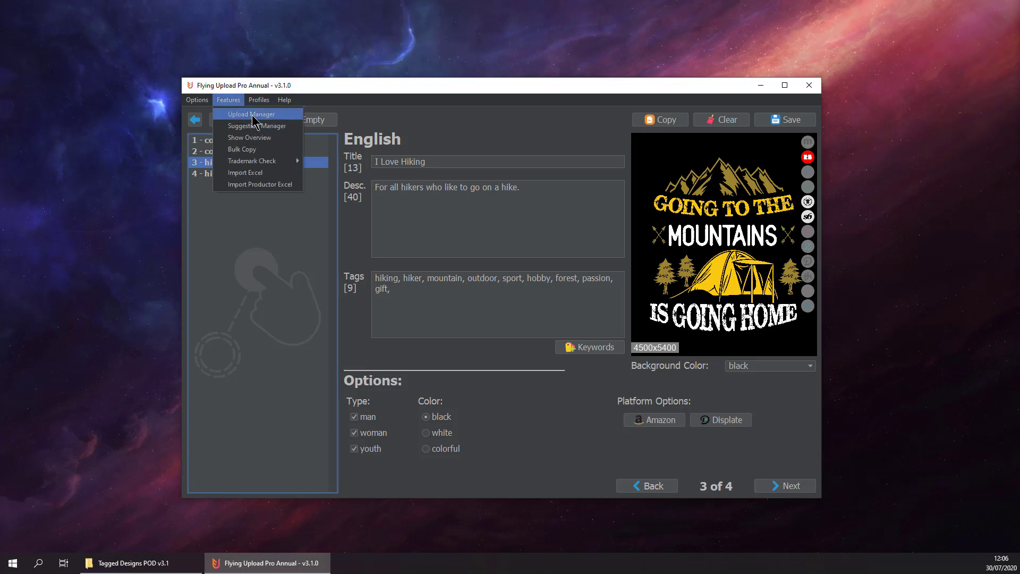
{"action": "left_click", "coordinate": [247, 113]}
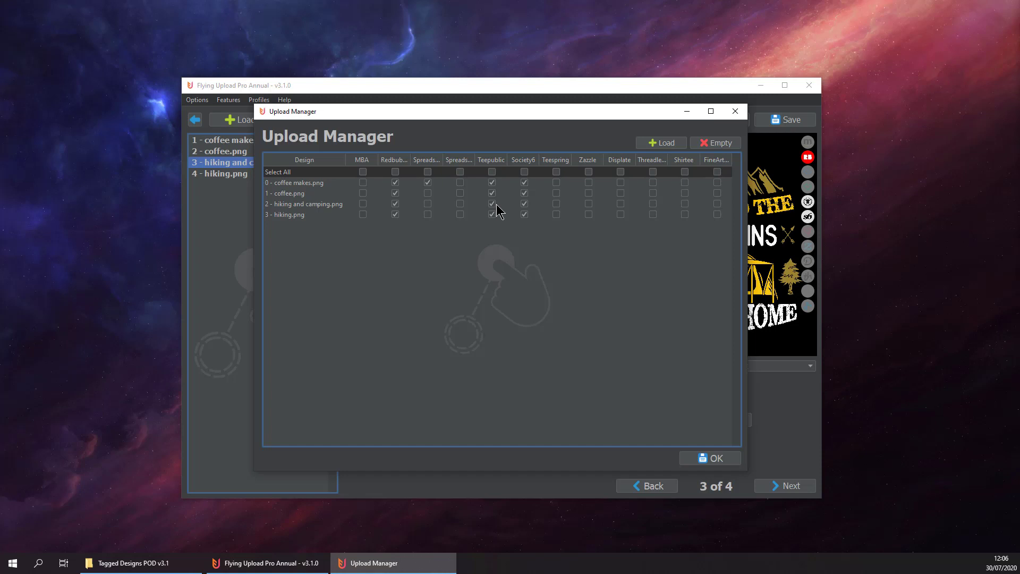
{"action": "left_click", "coordinate": [711, 458]}
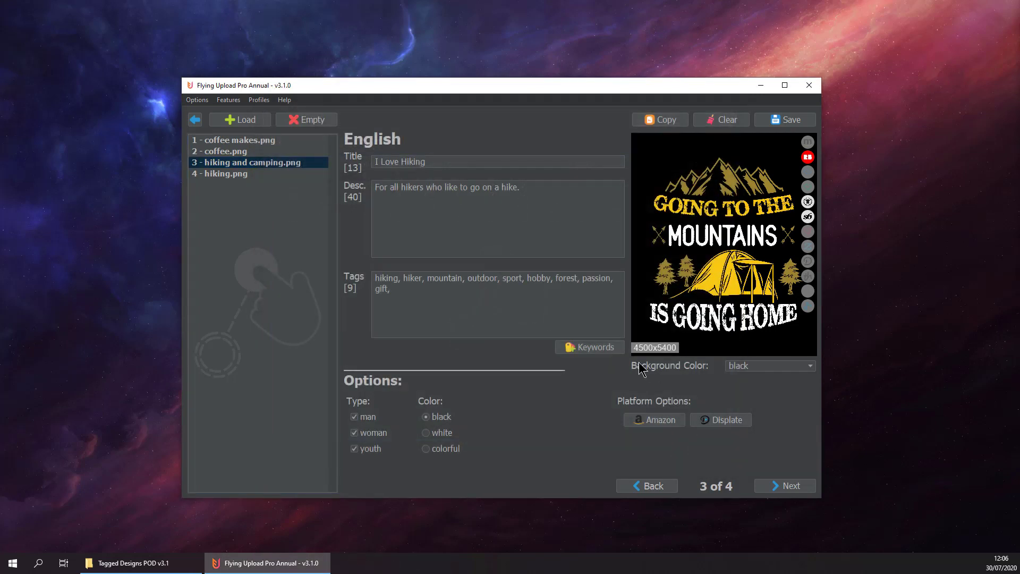